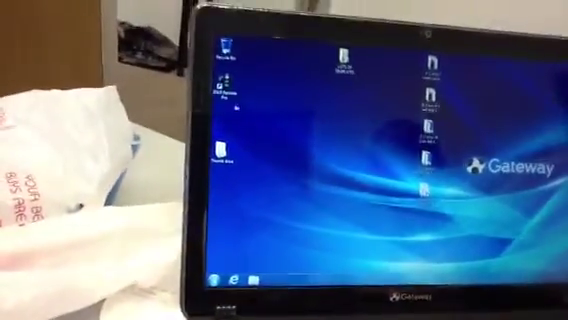
# Start DSLR Remote Pro from its desktop icon and show the File menu
pyautogui.click(222, 68)
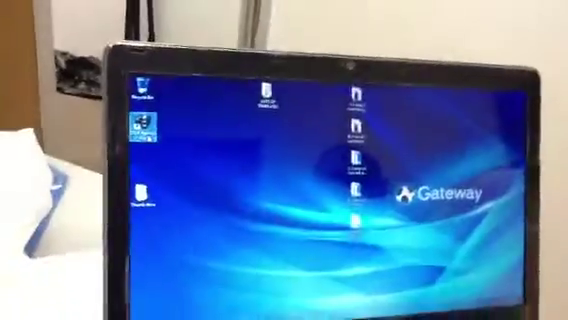
pyautogui.doubleClick(142, 125)
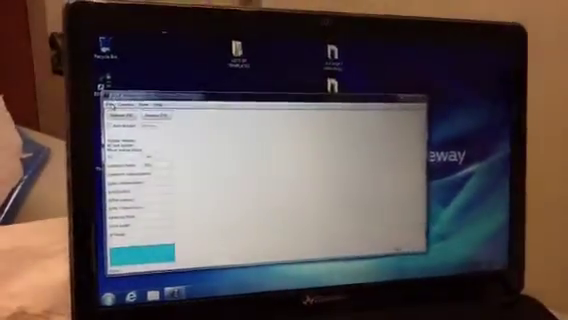
pyautogui.click(118, 104)
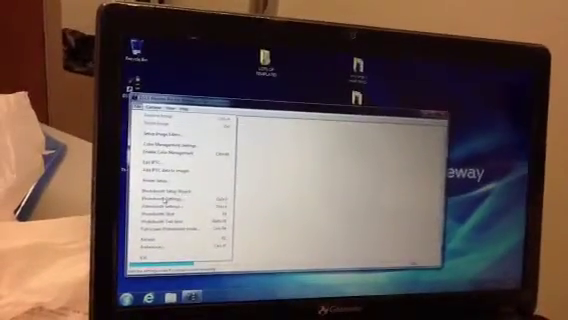
# Load the saved photobooth settings file from the templates folder into Photobooth Settings
pyautogui.click(164, 197)
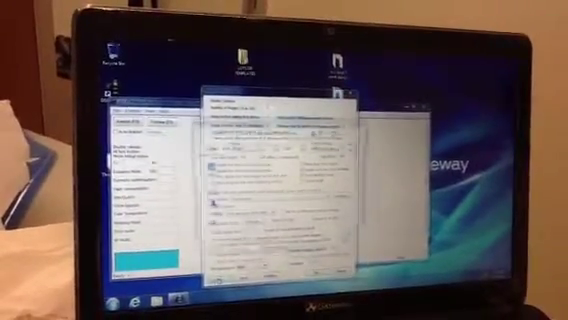
pyautogui.click(340, 200)
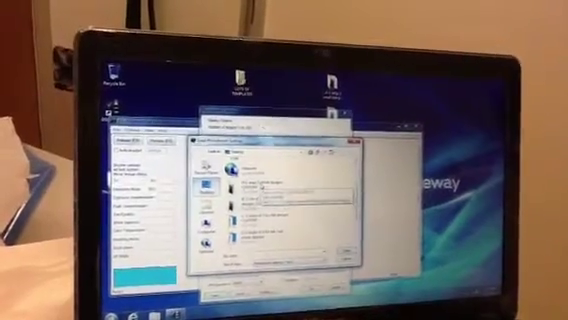
pyautogui.doubleClick(265, 195)
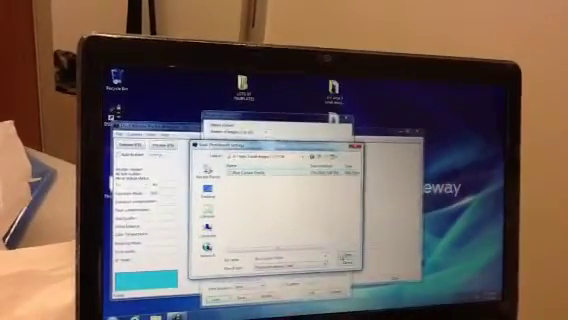
pyautogui.doubleClick(265, 178)
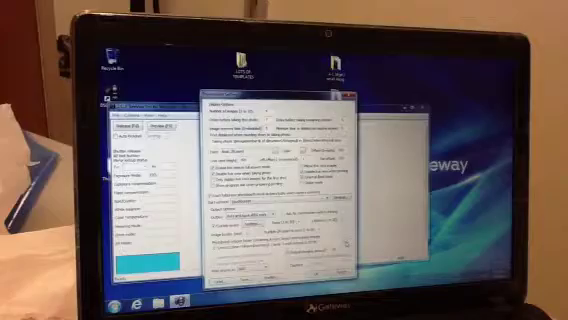
# Save the photobooth settings through Browse, confirming overwrite of the existing settings file
pyautogui.click(343, 243)
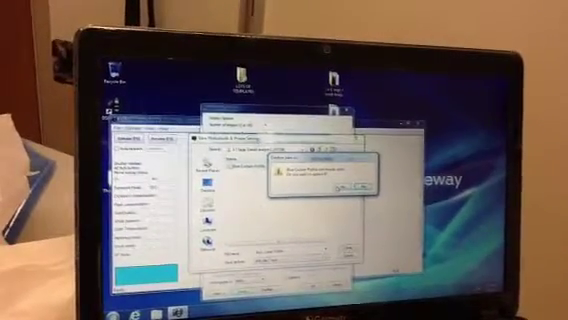
pyautogui.press('Return')
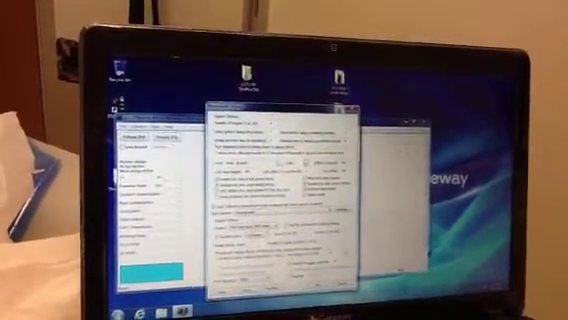
# Close Photobooth Settings, then choose a File menu photobooth command that raises a warning
pyautogui.press('Return')
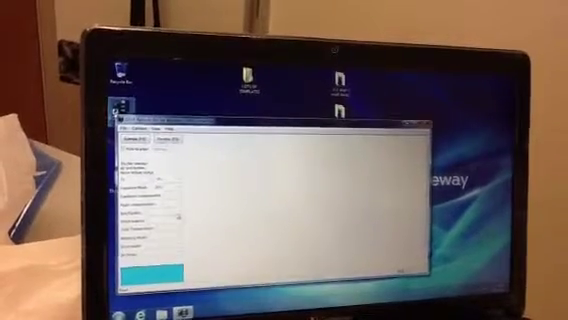
pyautogui.click(126, 128)
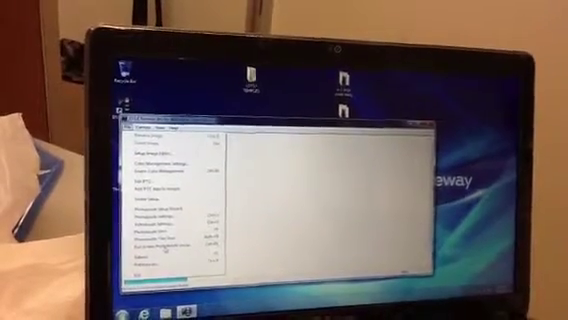
pyautogui.click(165, 252)
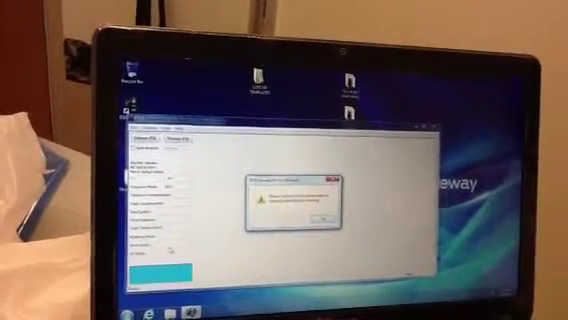